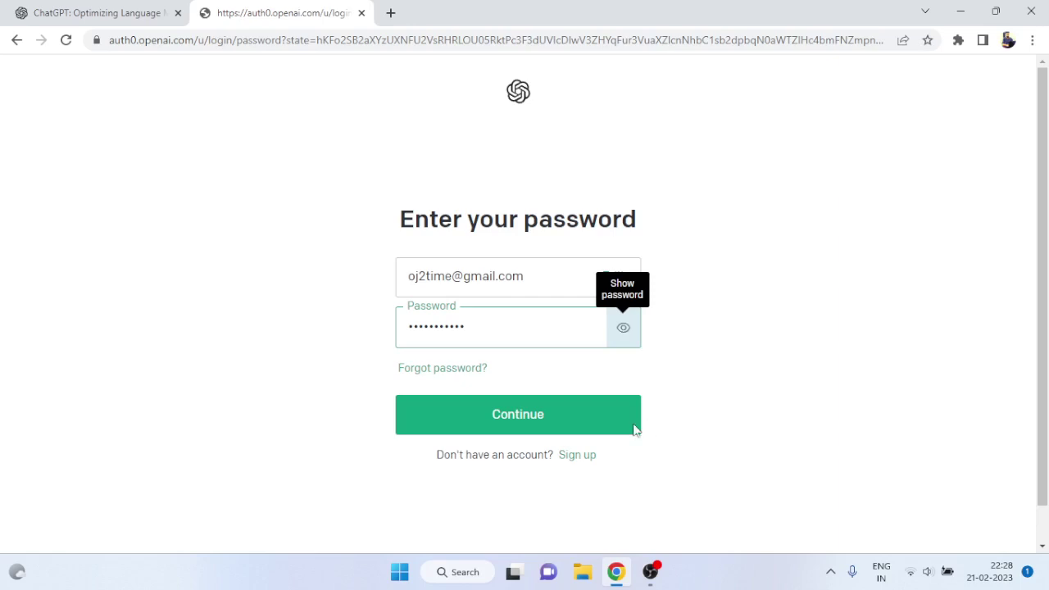
Step: Submit the login credentials and decline to save the password in the browser
click(570, 425)
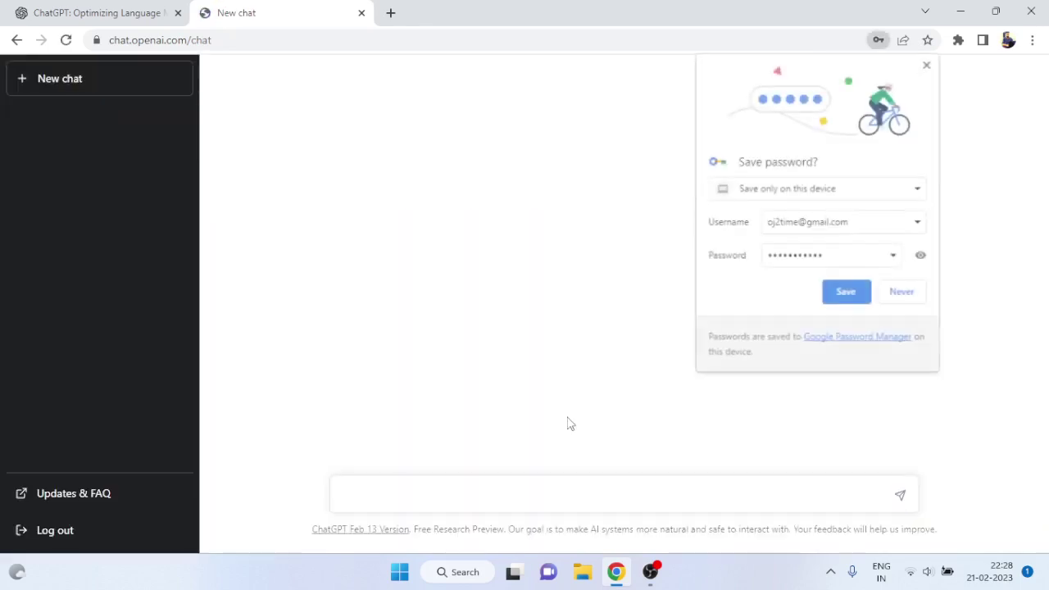
click(897, 295)
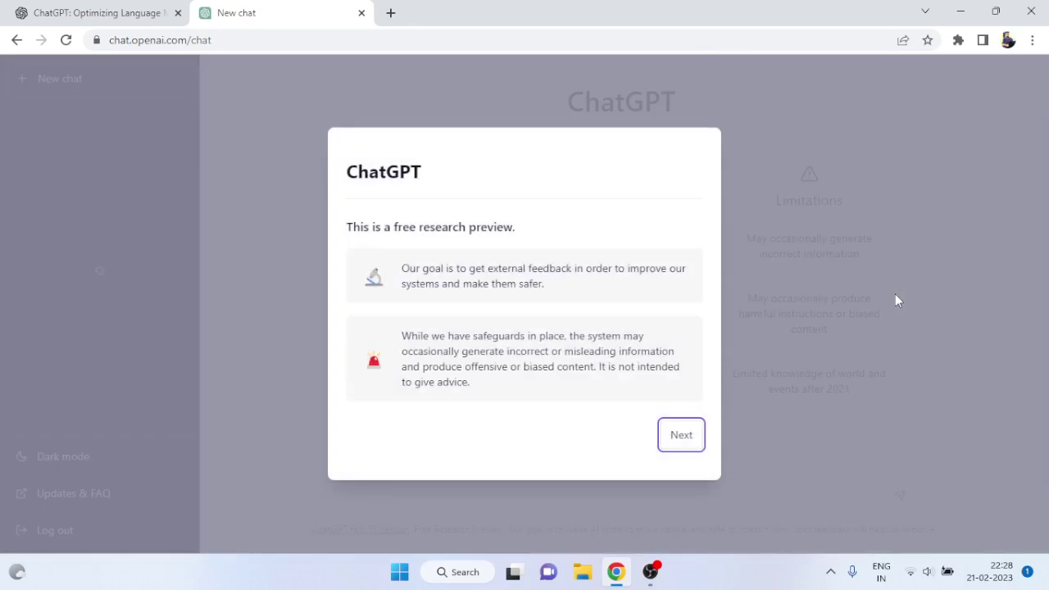
Step: Advance through the introductory research preview notices and close them
click(673, 429)
click(674, 430)
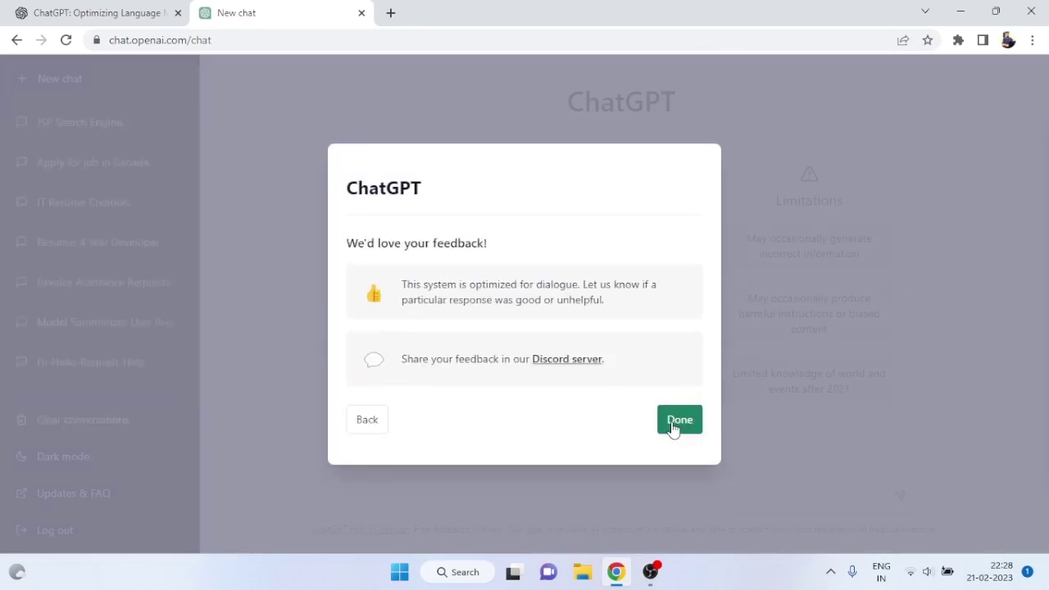
click(673, 428)
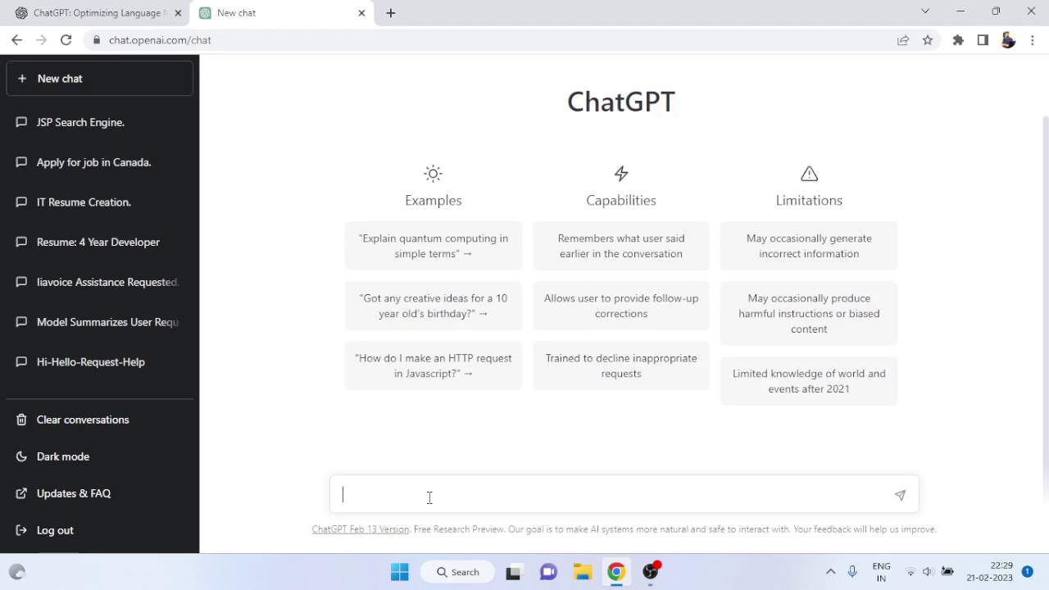
Step: Send the prompt "wrote a letter for taking a leave for 2 days" in the new chat
click(428, 497)
text(wrotw)
key(BackSpace)
text(e a letter for taking)
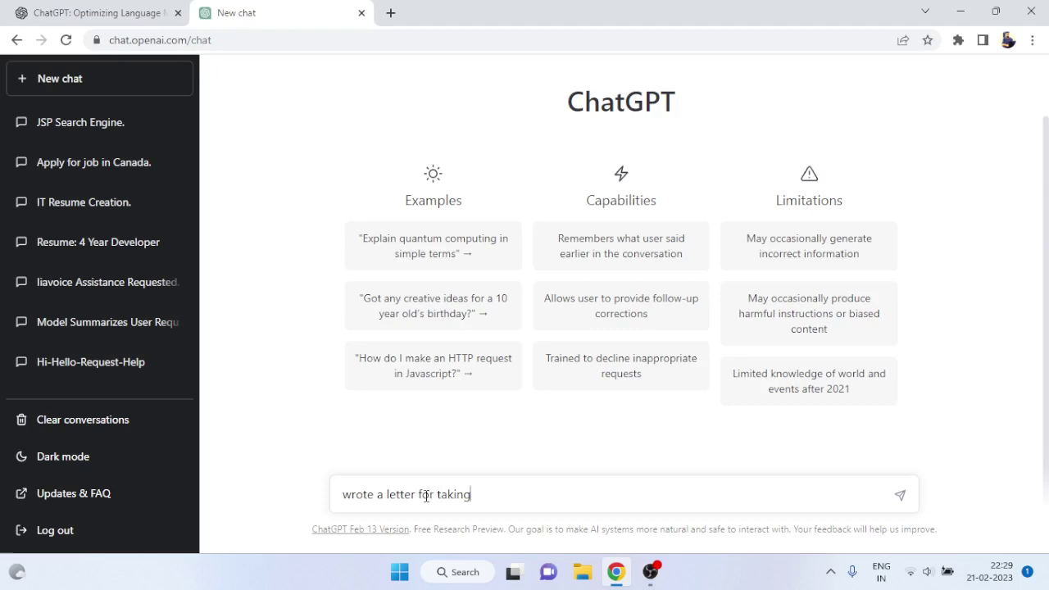
text( a leave for 2 days)
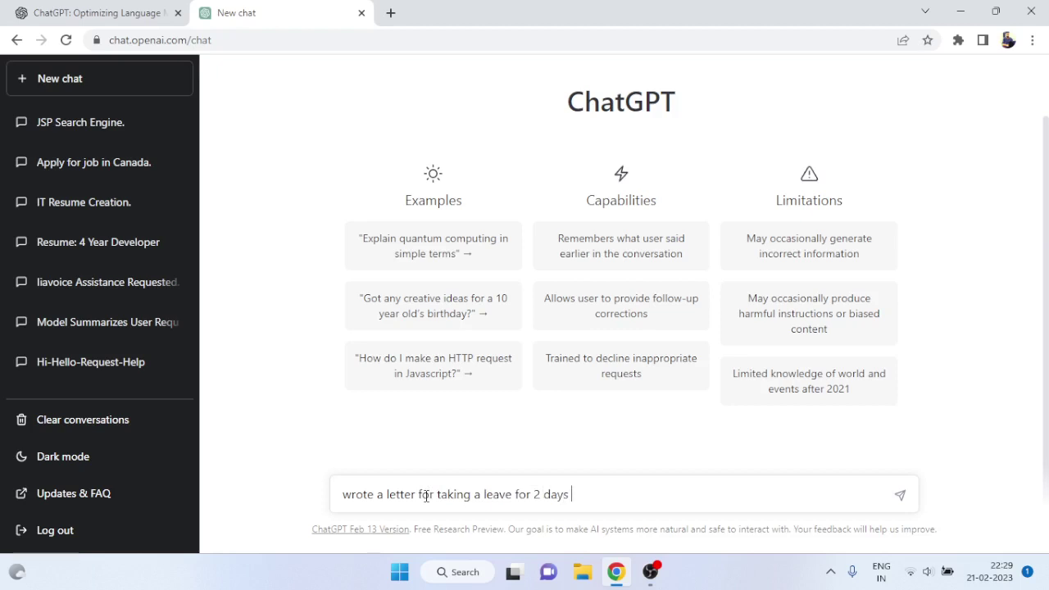
key(Return)
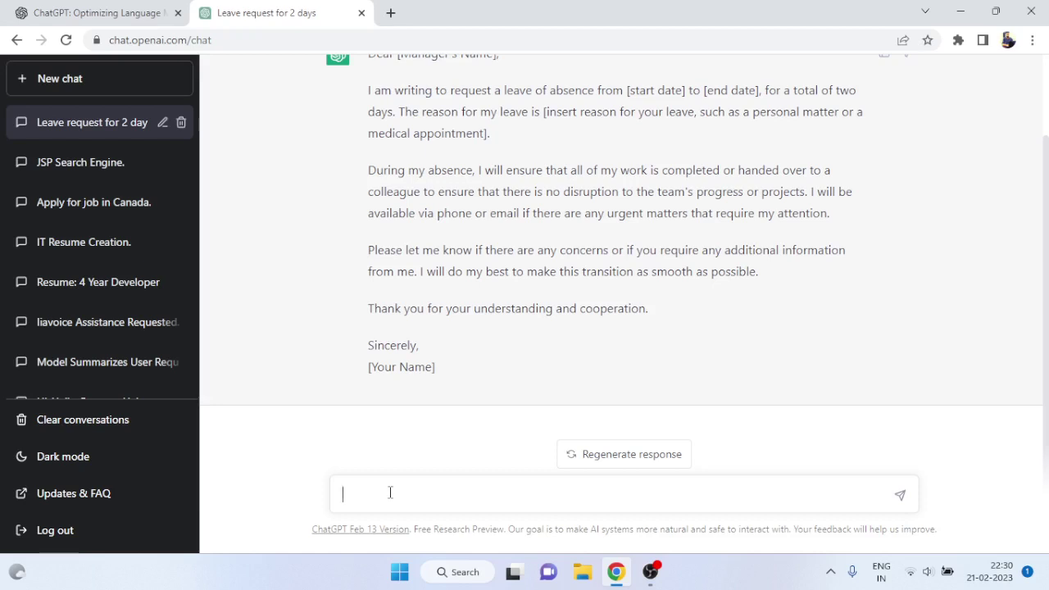
Step: Draft the follow-up prompt "create a resume of 10 years experince in IT software" without sending it
text(te )
text(a)
text( resume o)
text(f 4 years)
key(BackSpace)
key(BackSpace)
key(BackSpace)
key(BackSpace)
key(BackSpace)
text(10 years experince )
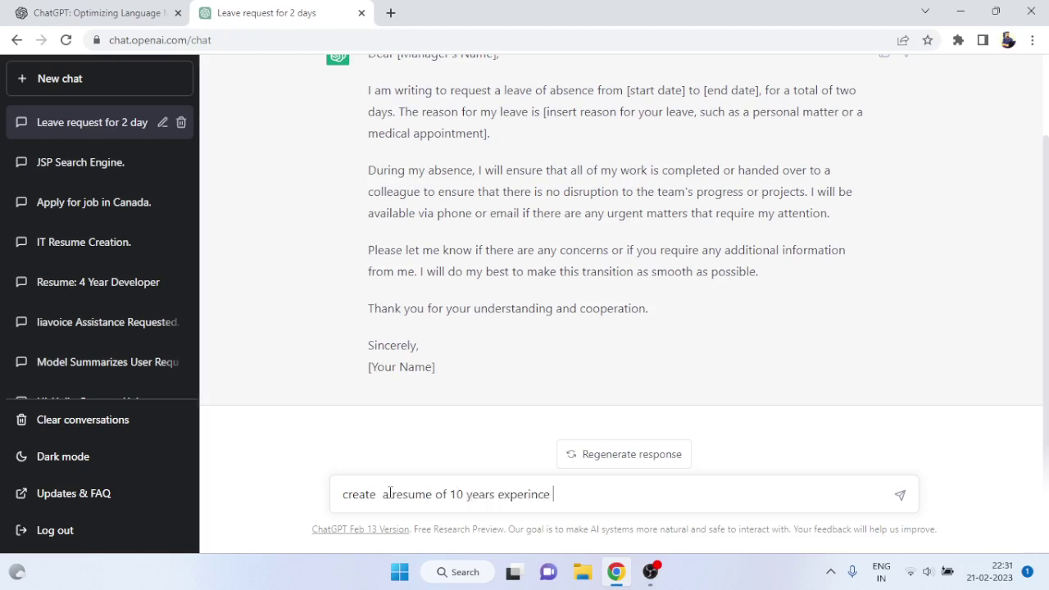
text(ini)
text(T softwaare)
Step: Correct the misspelled "experince" to "experience" in the resume prompt and send it
double_click(516, 496)
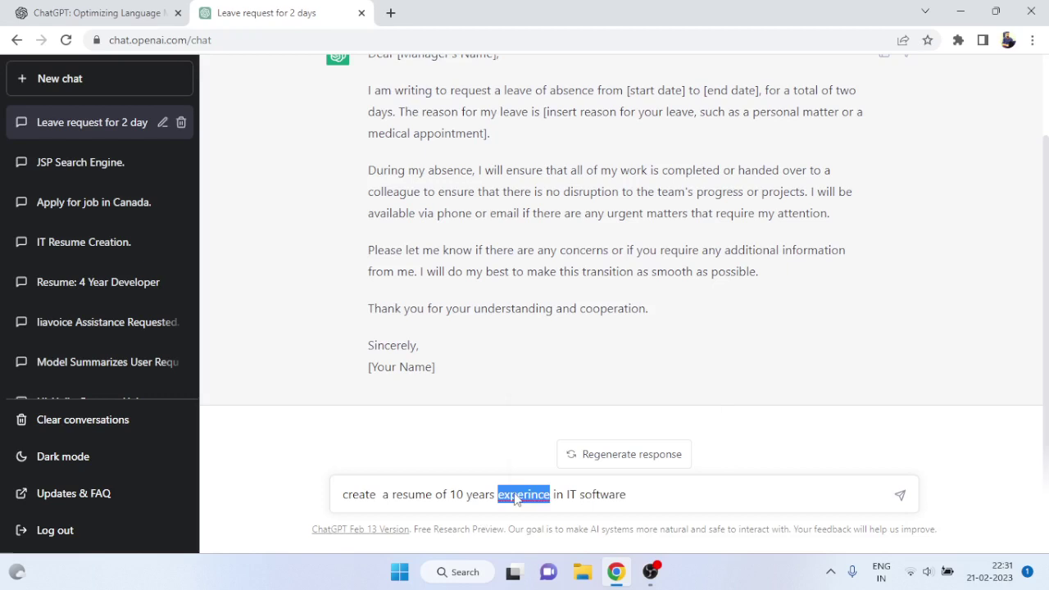
right_click(517, 495)
click(567, 312)
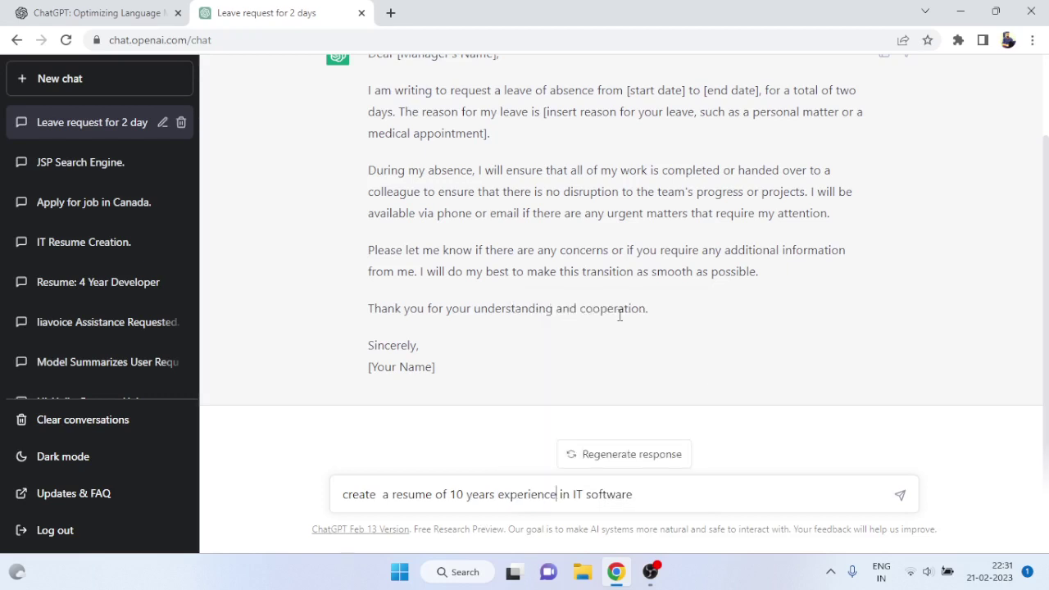
click(899, 498)
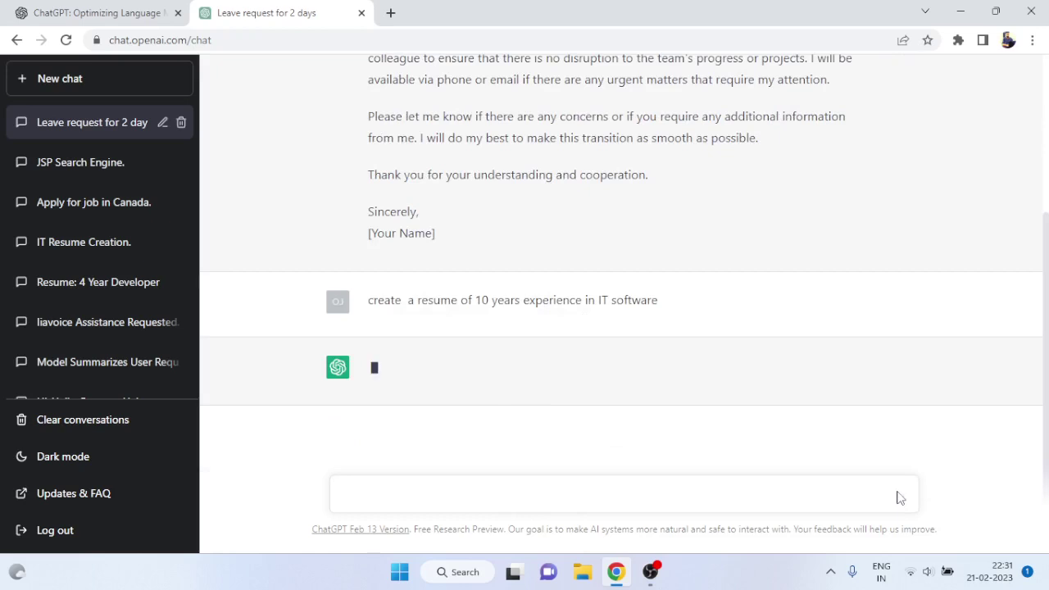
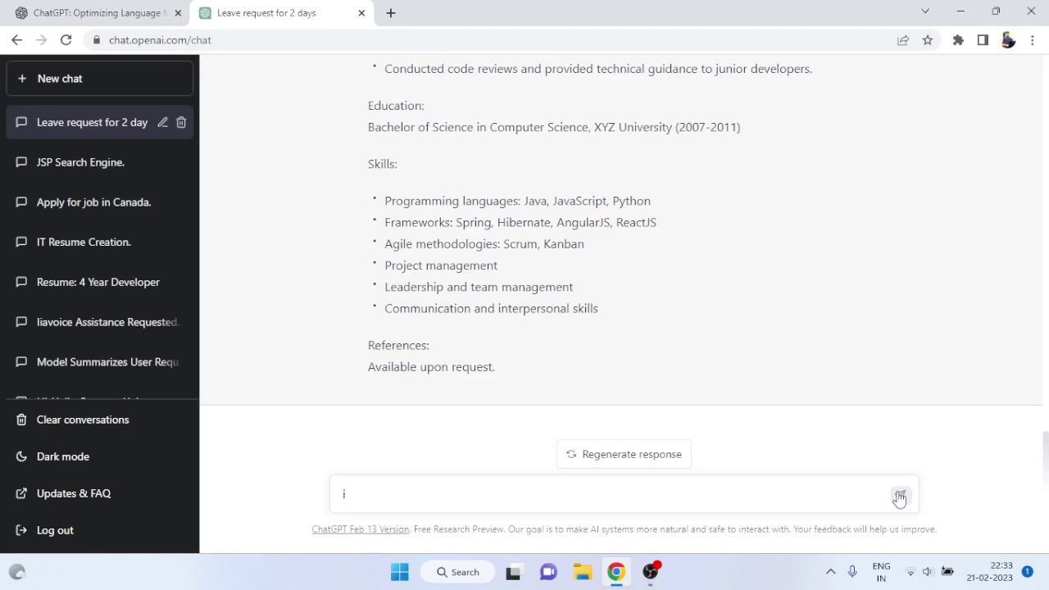
Step: Send the prompt "create a java code for video uploading and video processing" in the same chat
text(creaate)
key(BackSpace)
key(BackSpace)
key(BackSpace)
key(BackSpace)
text(ate a java code )
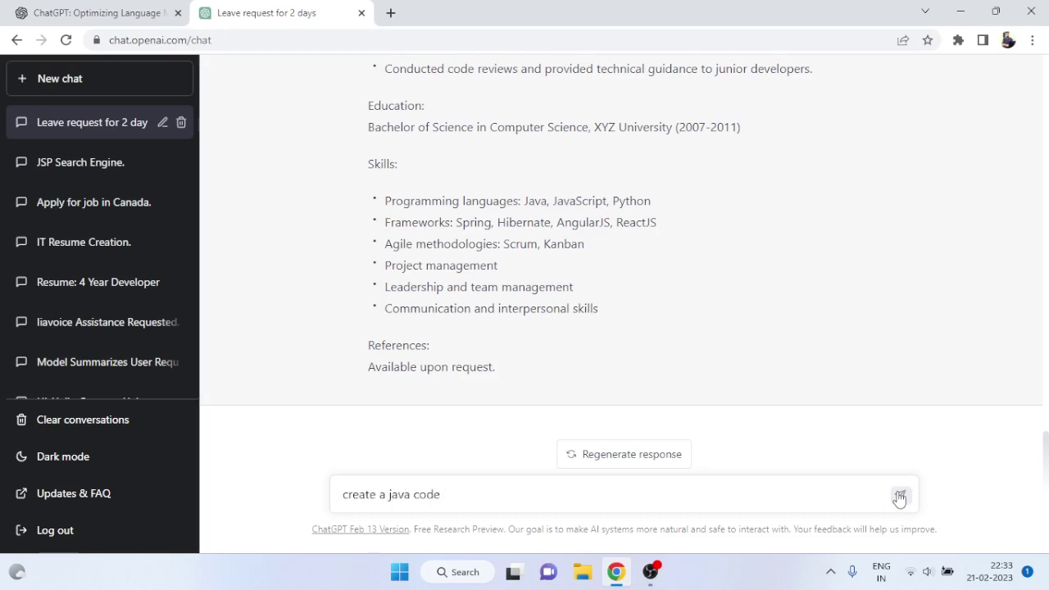
text(for video uploa)
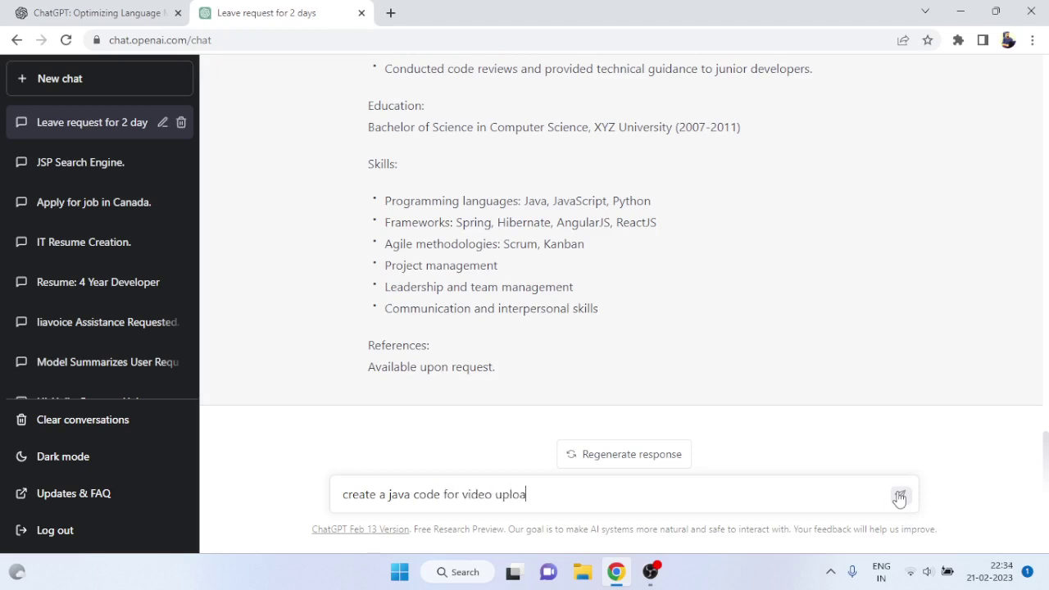
text(ding)
text(and video processing)
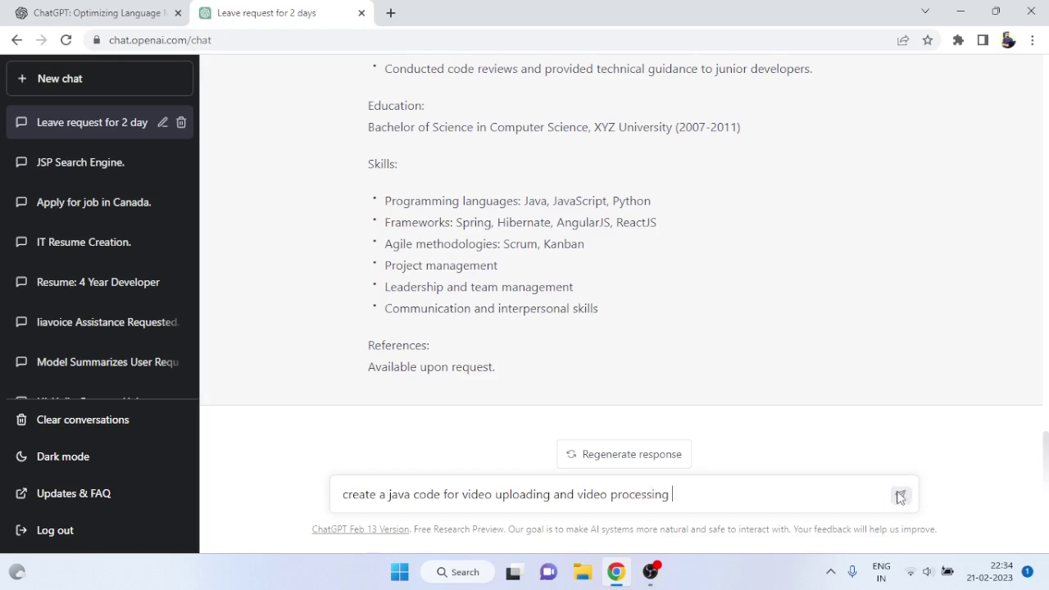
click(899, 497)
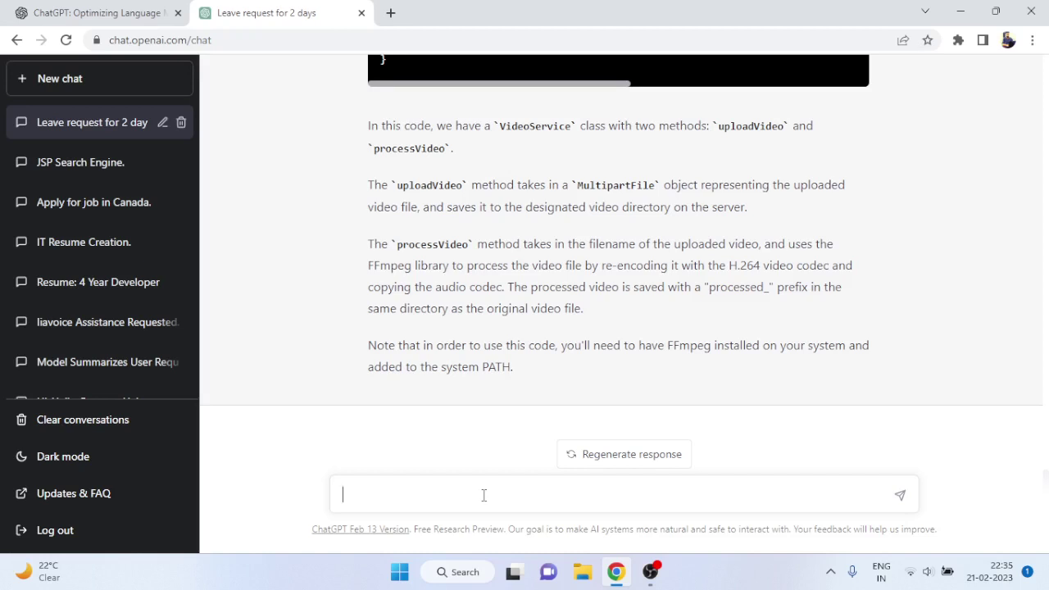
Step: Ask the chat about a company by sending the prompt "amazon.com"
text(amam)
key(BackSpace)
text(zon.com)
key(Return)
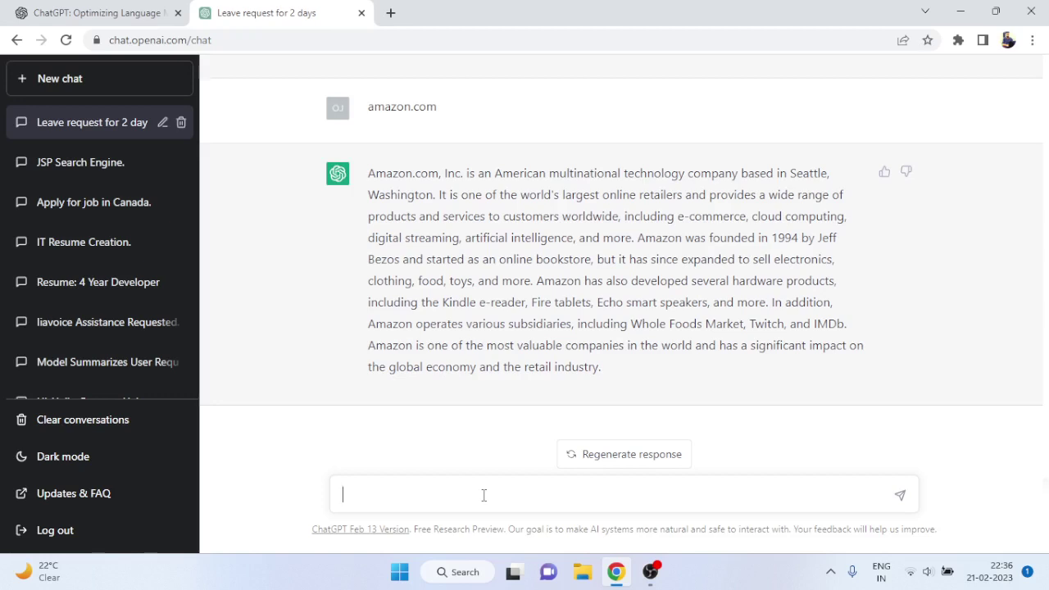
Step: Draft the prompt "tell me 10 top hotels in usa in excel sheet" without sending it
text(tell me 10 top hotel)
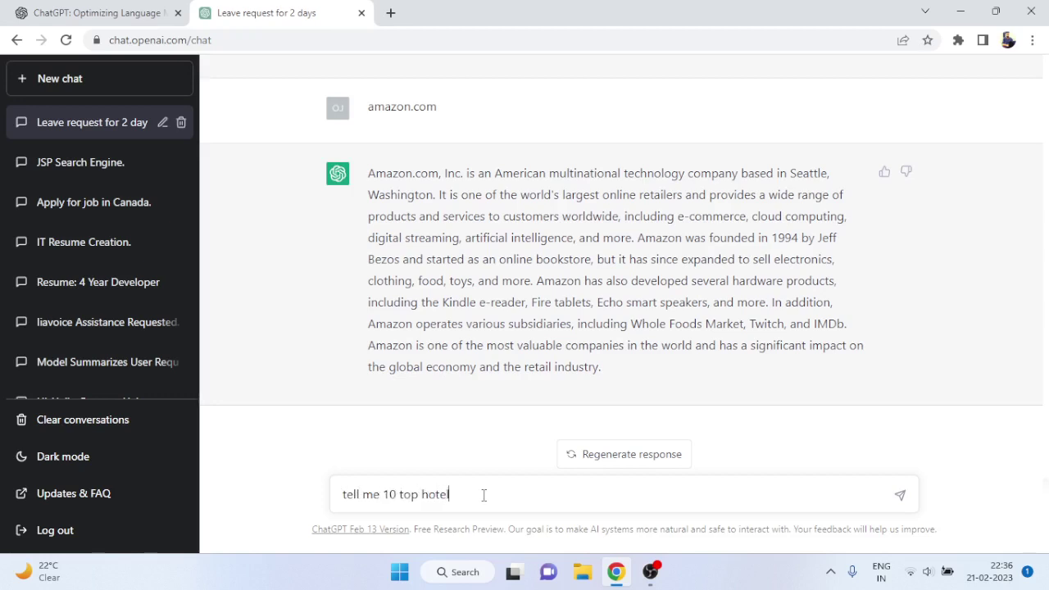
text(s in usa in excel forma)
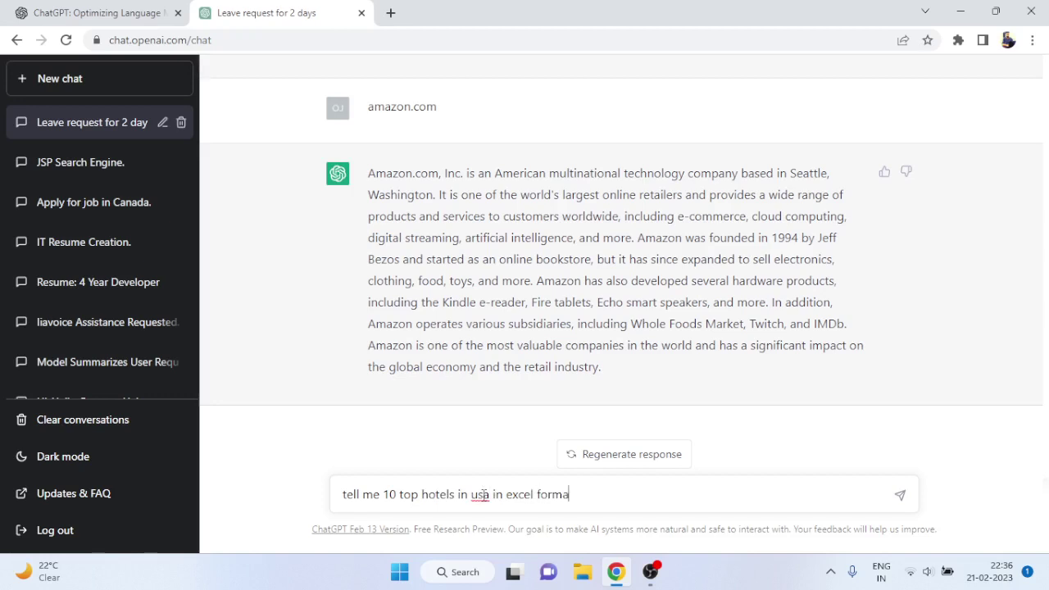
key(BackSpace)
key(BackSpace)
key(BackSpace)
key(BackSpace)
key(BackSpace)
text(sheet)
Step: Correct "usa" to "USA" in the hotel prompt using the spelling suggestion and send it
right_click(482, 495)
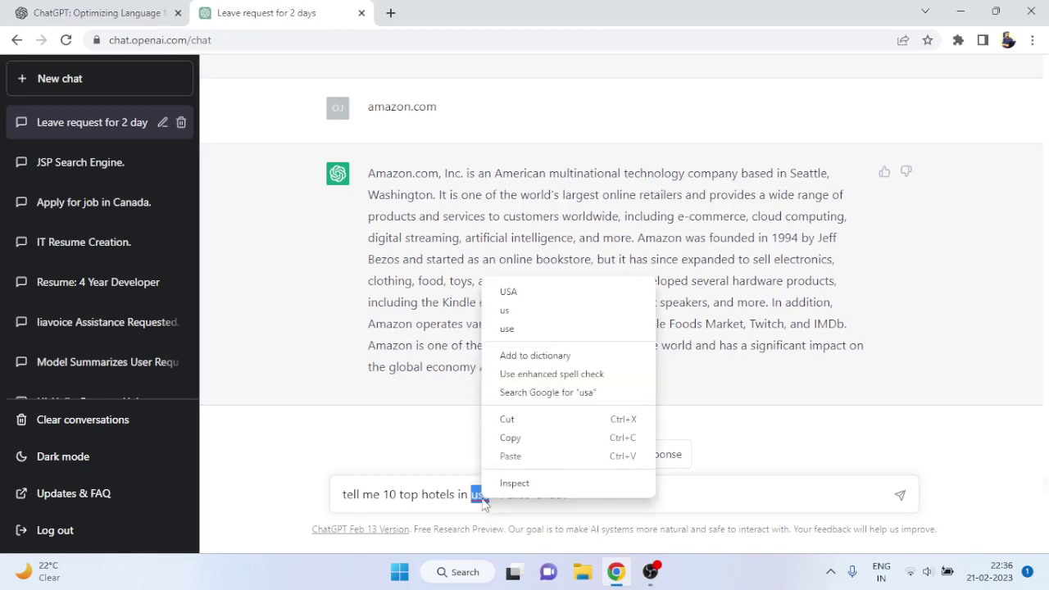
click(527, 294)
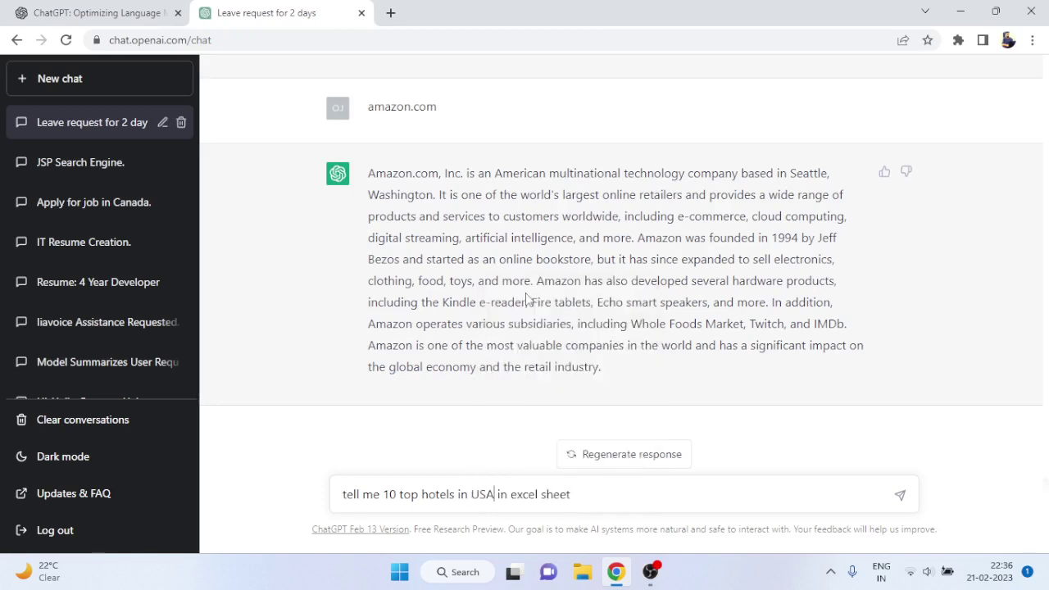
click(602, 490)
key(Return)
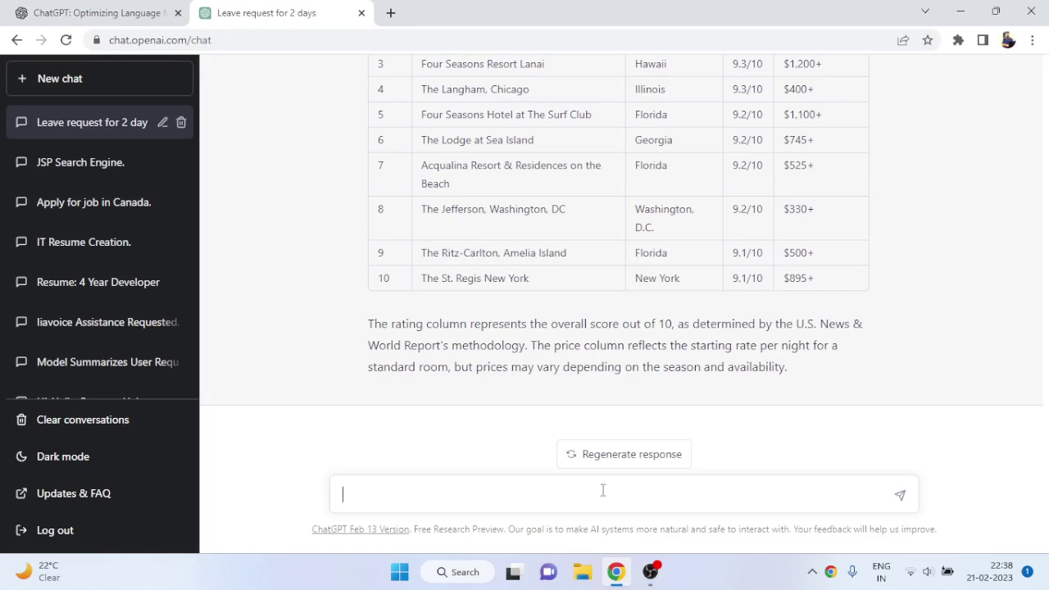
Step: Send the prompt "i need keyword related about buying online product about hair oil" in the chat
click(602, 491)
text(i need s)
key(BackSpace)
text(keyword )
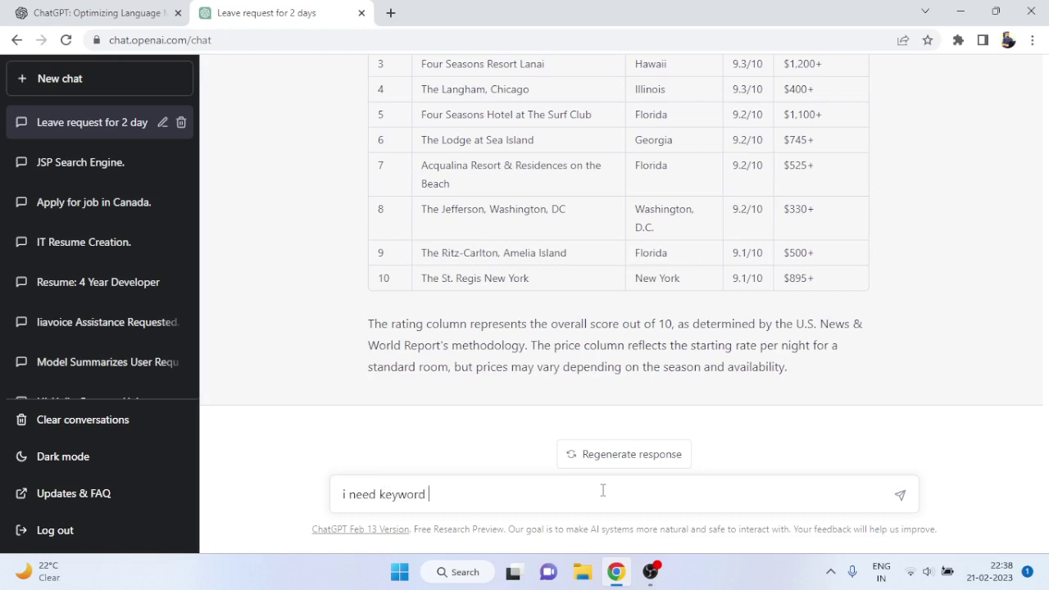
text(related about buyi)
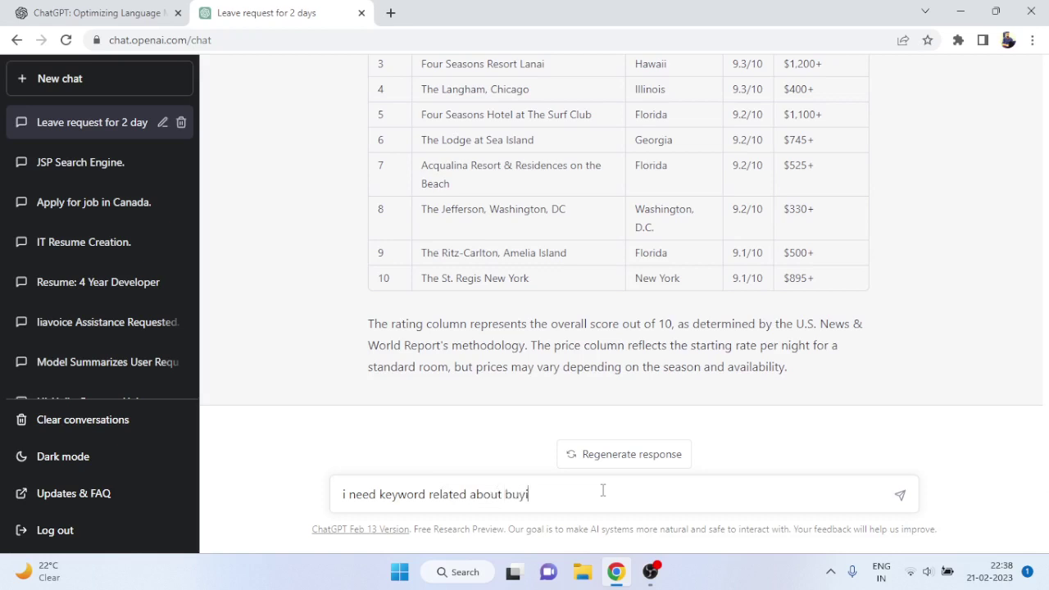
text(nh)
key(BackSpace)
key(BackSpace)
text(ng online product )
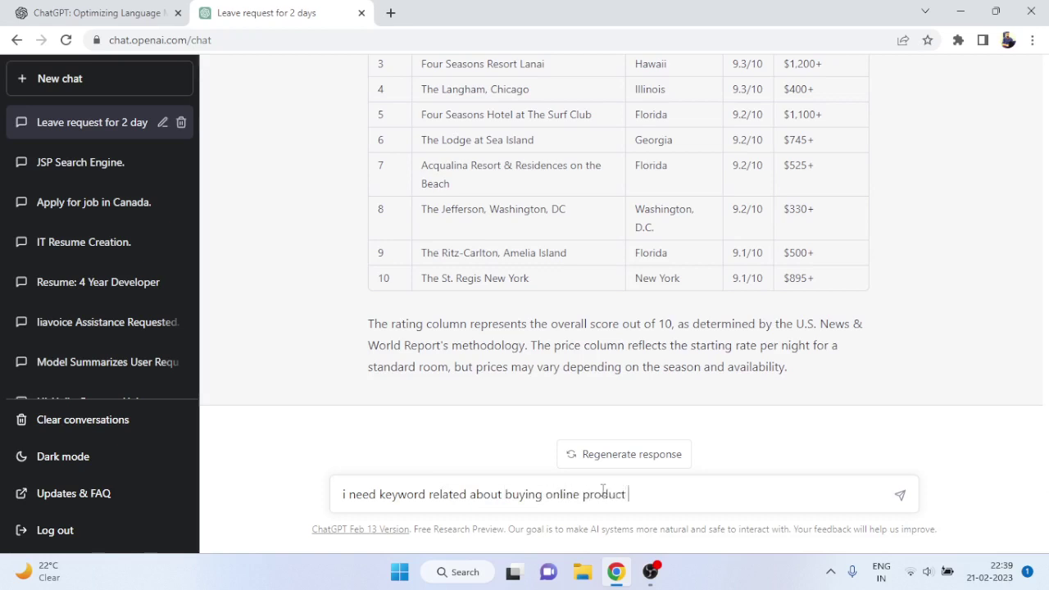
text(about hair oil)
key(Return)
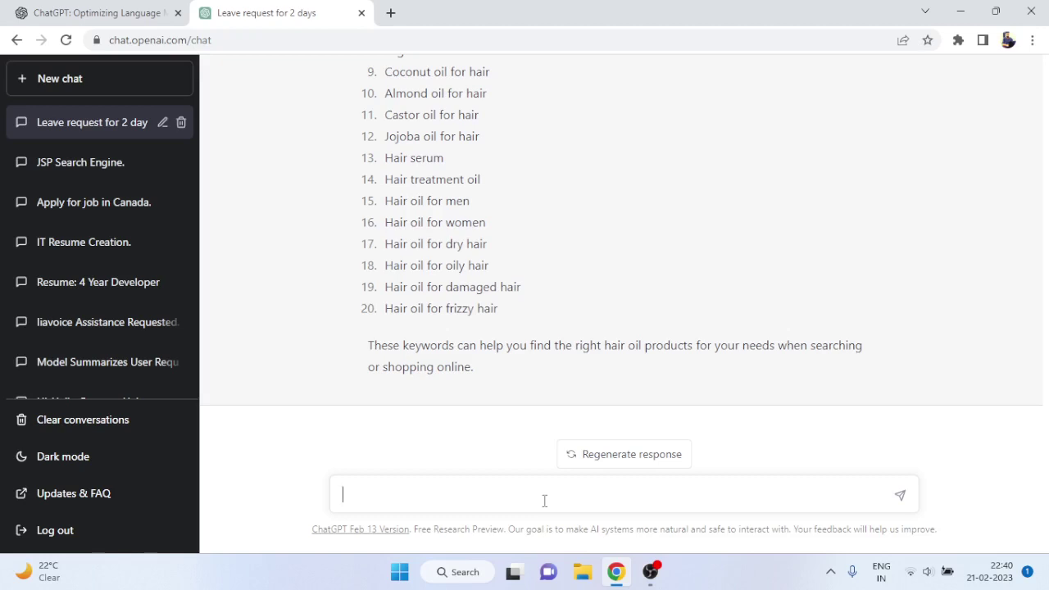
click(544, 500)
mouse_move(658, 579)
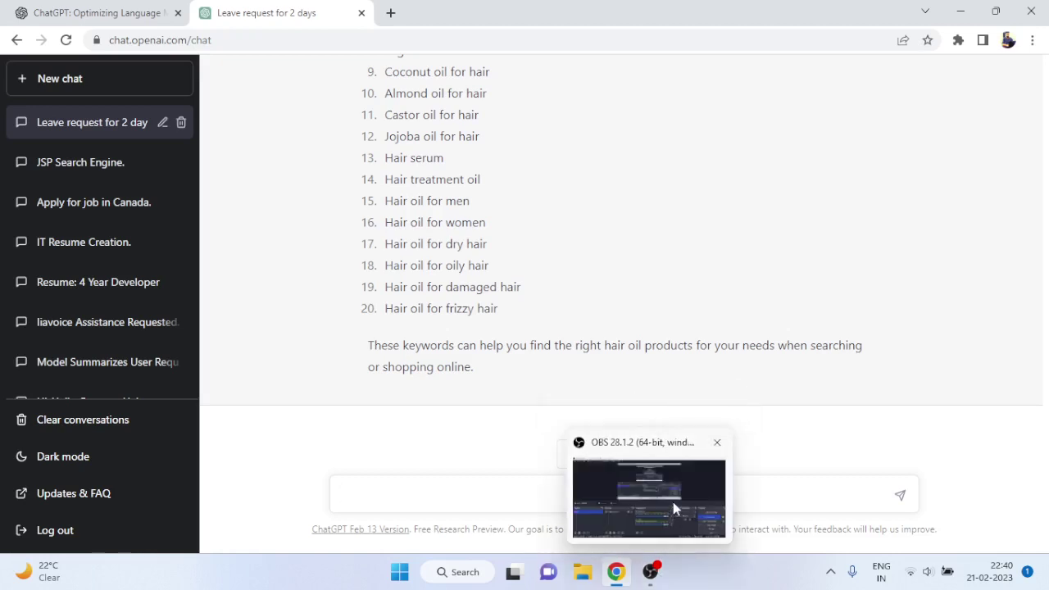